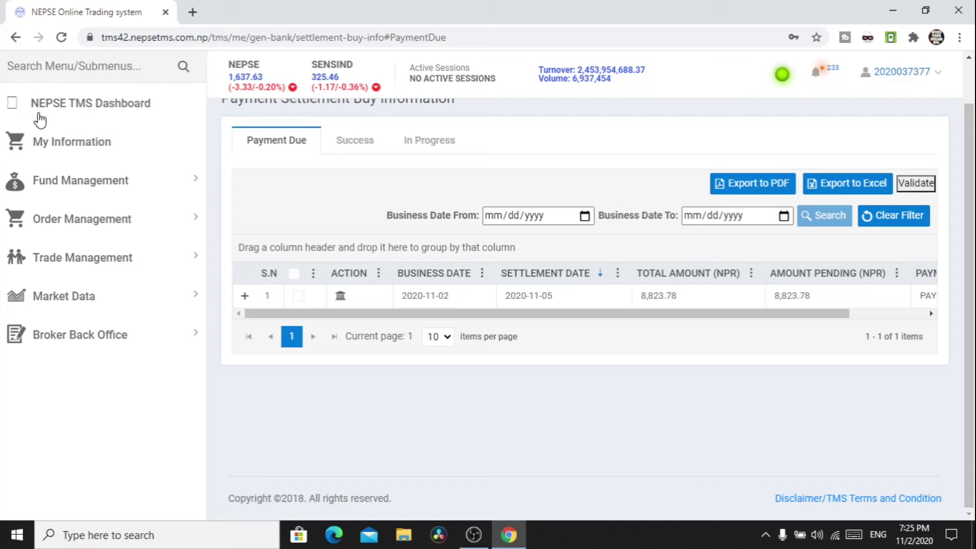
# - Open the Buy Information page for Fund Settlement under Fund Management
pyautogui.click(68, 183)
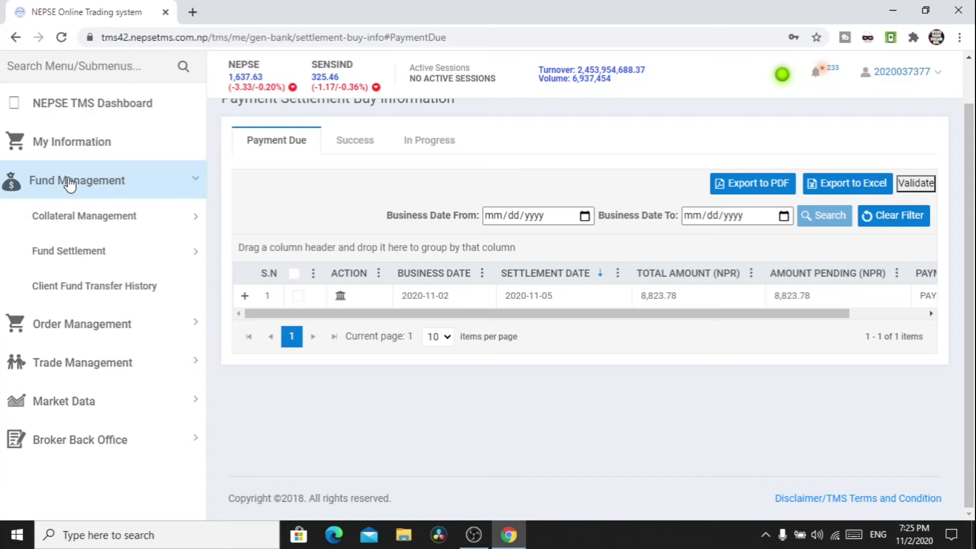
pyautogui.click(68, 256)
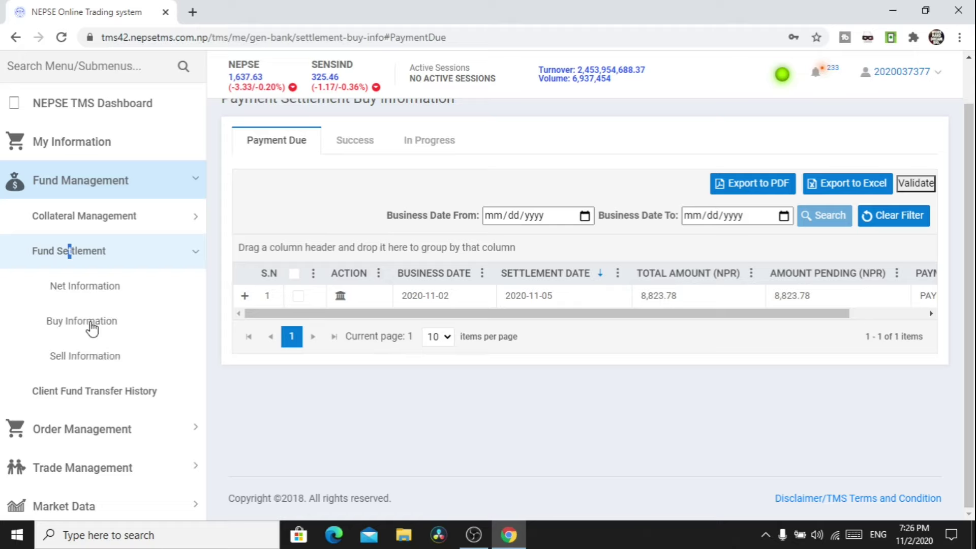
pyautogui.click(92, 326)
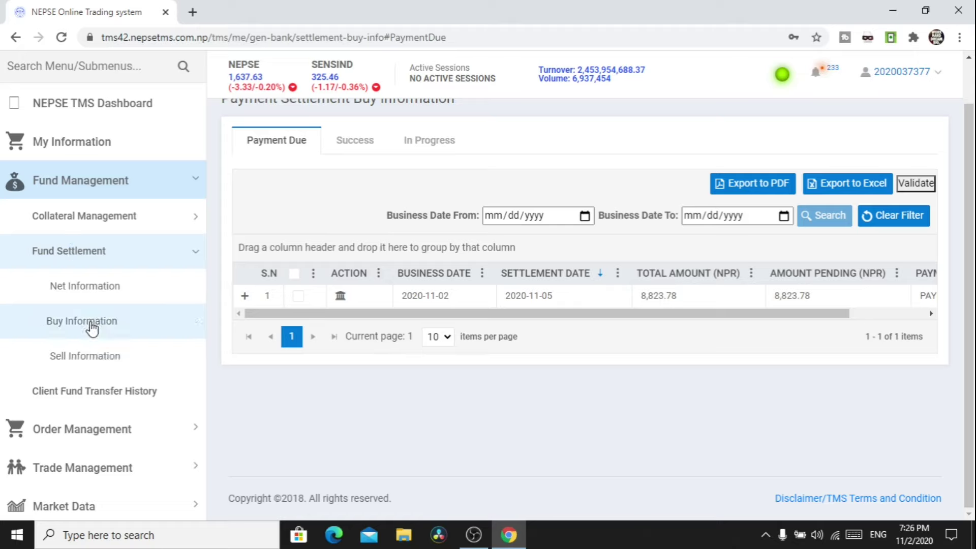
# - Examine the due payment's payment status, business date and settlement date in the Payment Due list
pyautogui.moveTo(703, 315); pyautogui.dragTo(803, 319)
pyautogui.moveTo(899, 295); pyautogui.dragTo(595, 325)
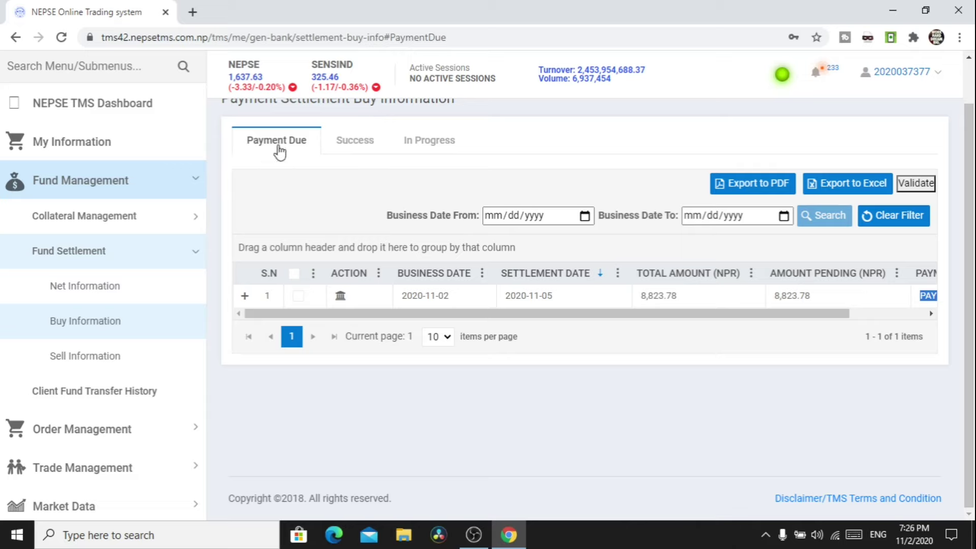
pyautogui.moveTo(432, 314); pyautogui.dragTo(405, 334)
pyautogui.moveTo(699, 314); pyautogui.dragTo(688, 331)
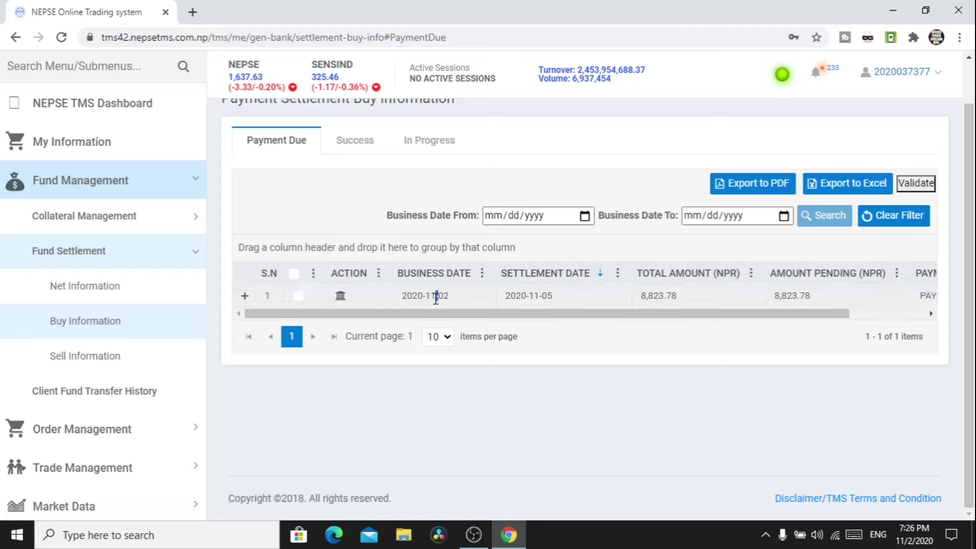
pyautogui.tripleClick(436, 296)
pyautogui.tripleClick(546, 296)
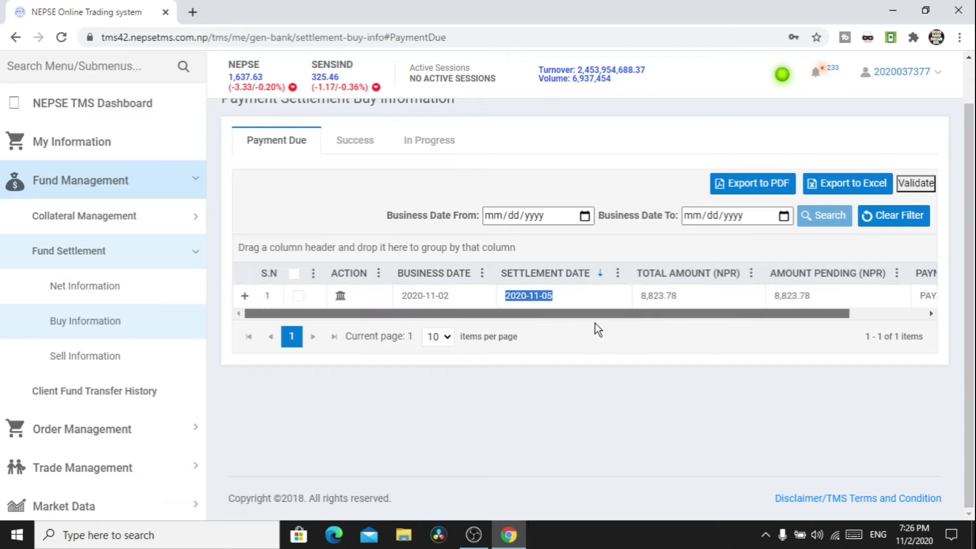
pyautogui.moveTo(607, 313); pyautogui.dragTo(497, 337)
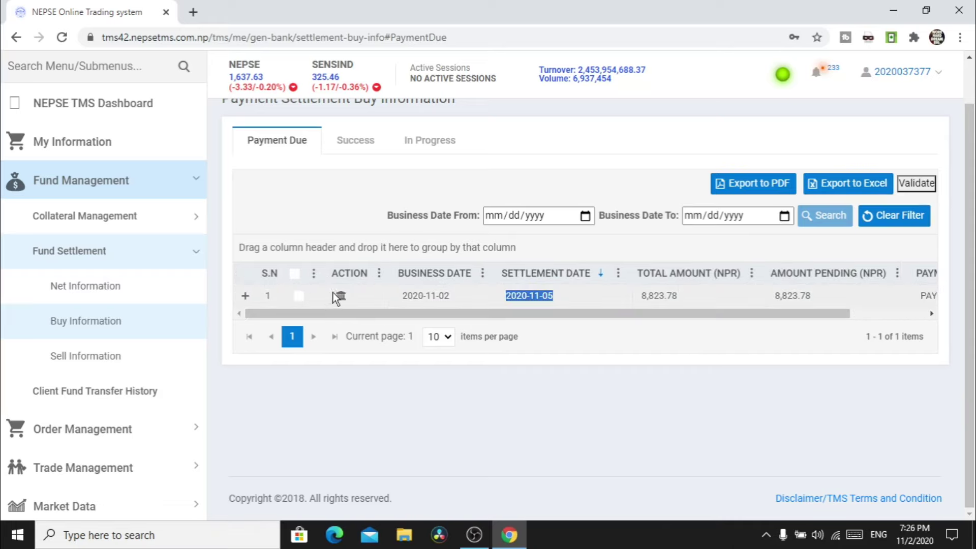
# - Expand the due payment's transaction detail, examine the stock's rate, quantity and total, and collapse it again
pyautogui.click(246, 300)
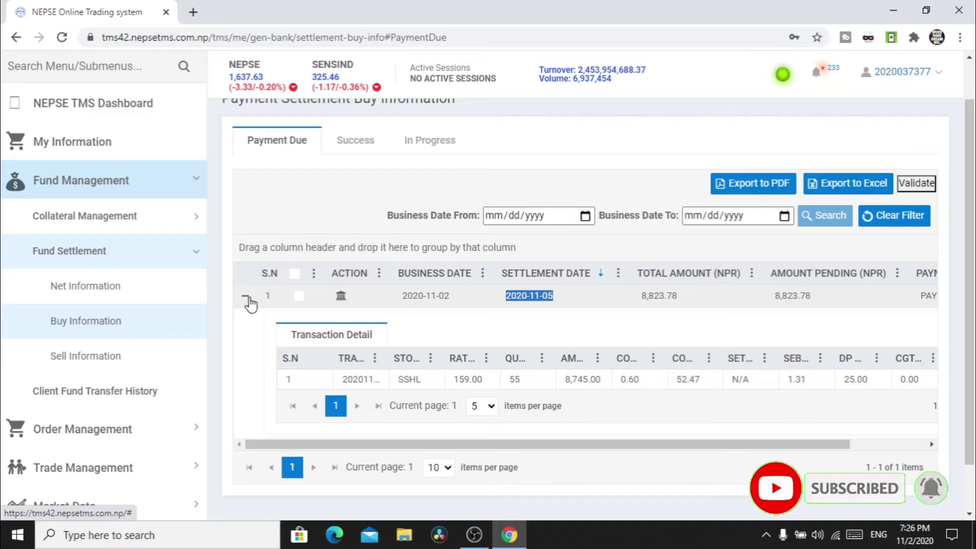
pyautogui.hscroll(1, 689, 446)
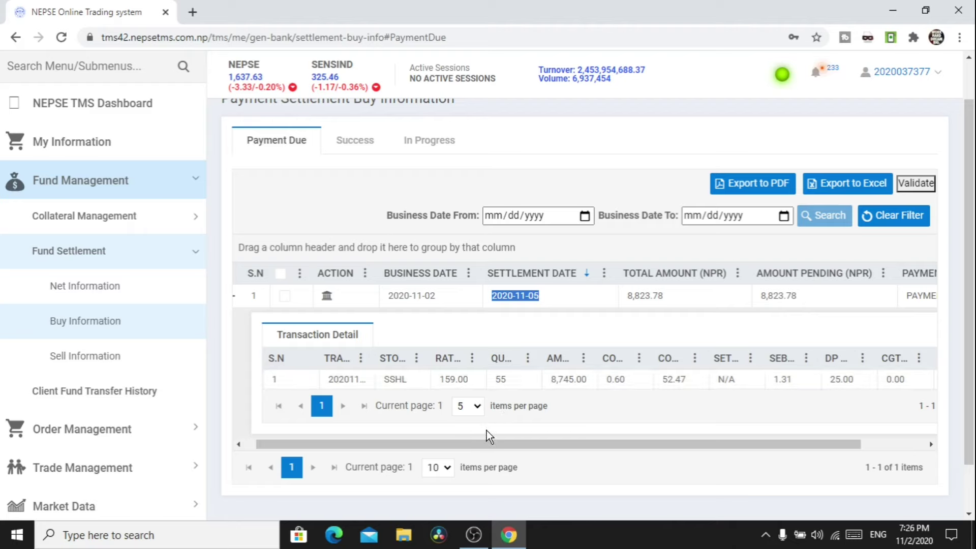
pyautogui.moveTo(498, 442); pyautogui.dragTo(514, 441)
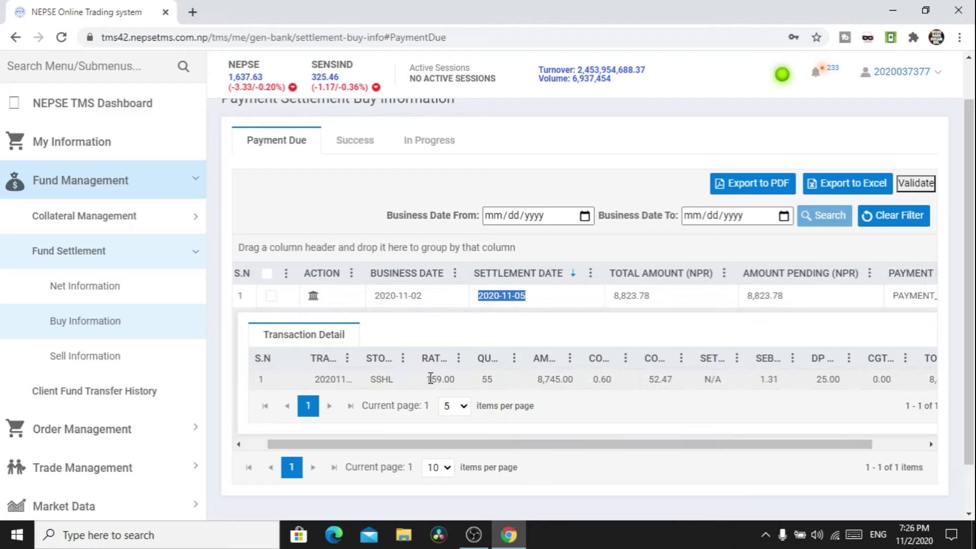
pyautogui.moveTo(427, 380); pyautogui.dragTo(457, 381)
pyautogui.click(482, 383)
pyautogui.moveTo(583, 444); pyautogui.dragTo(820, 429)
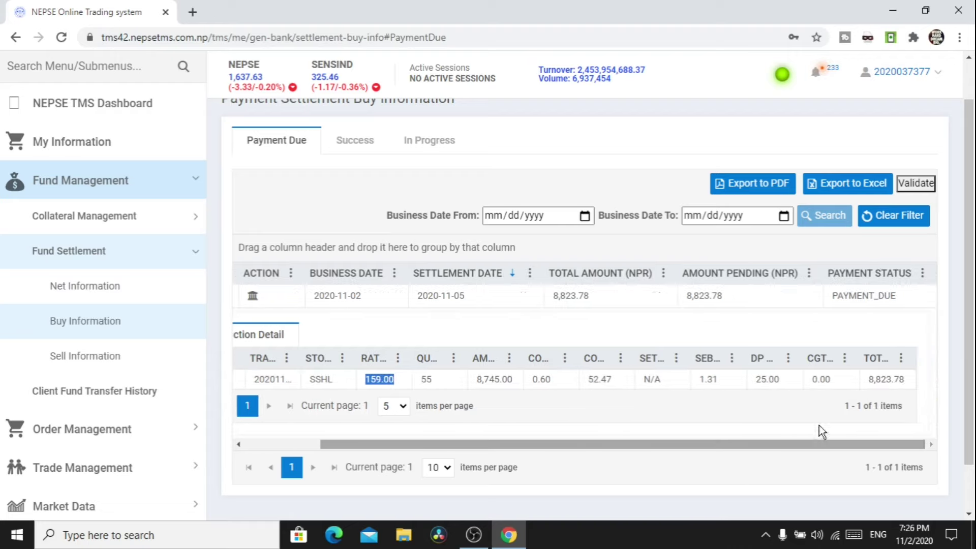
pyautogui.click(872, 381)
pyautogui.moveTo(872, 383); pyautogui.dragTo(905, 378)
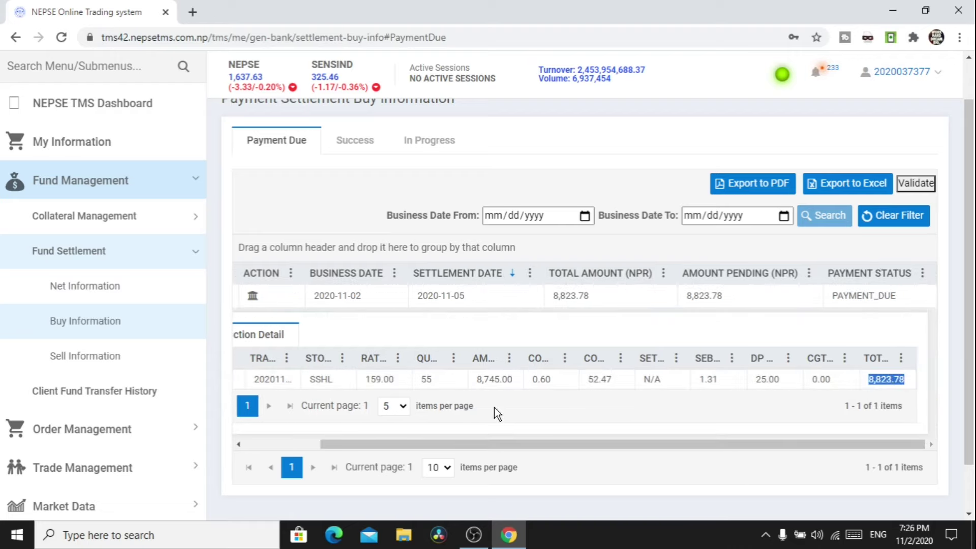
pyautogui.moveTo(534, 443); pyautogui.dragTo(400, 445)
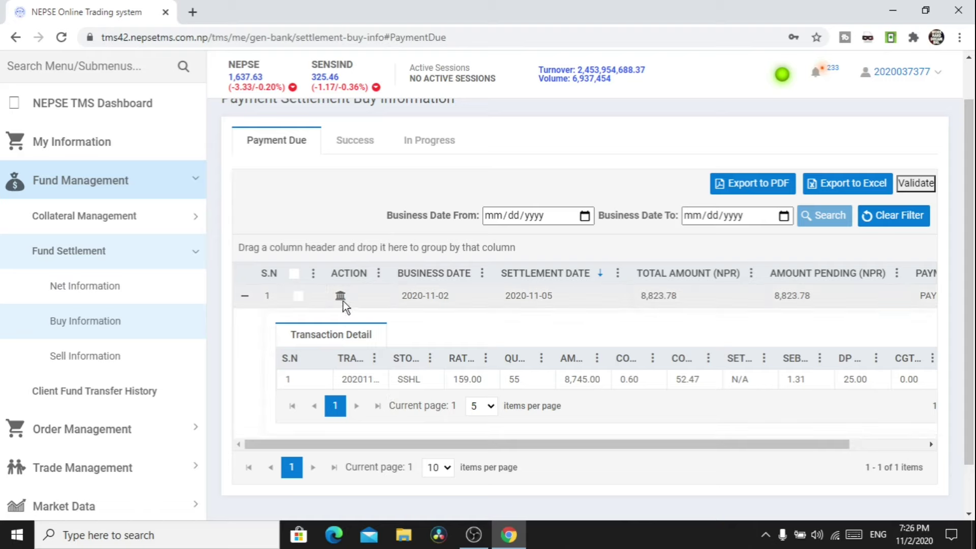
pyautogui.click(246, 298)
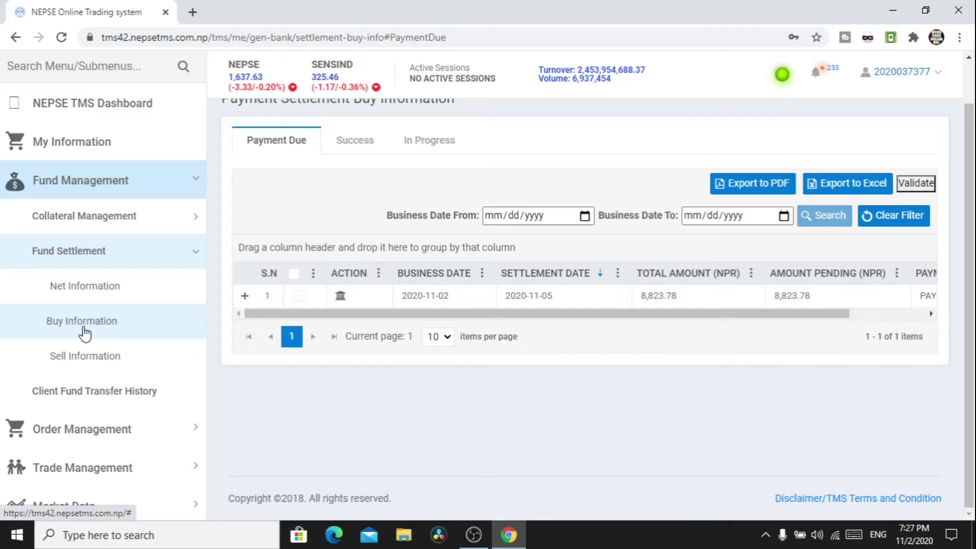
# - Open the fund settlement for the due purchase, check its buy amount, and proceed with payment
pyautogui.click(53, 321)
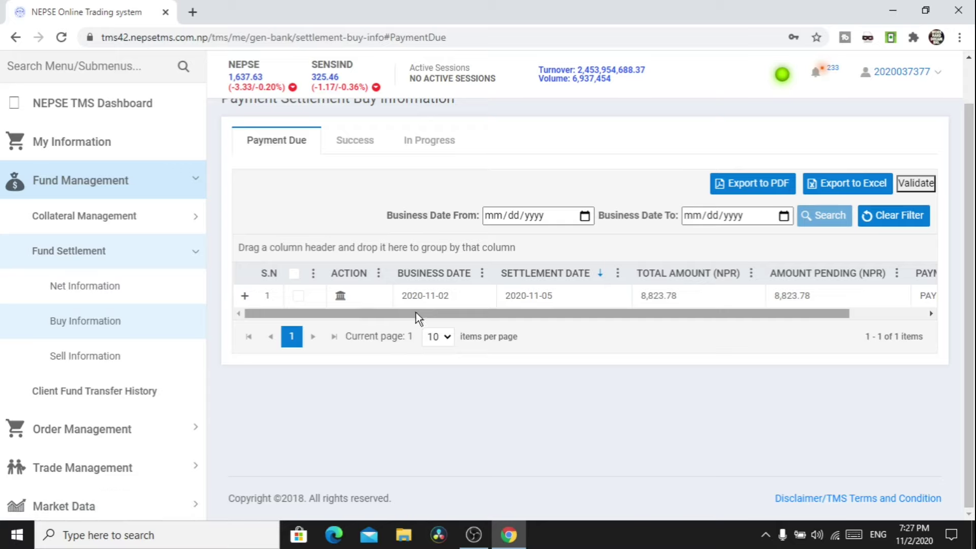
pyautogui.click(341, 297)
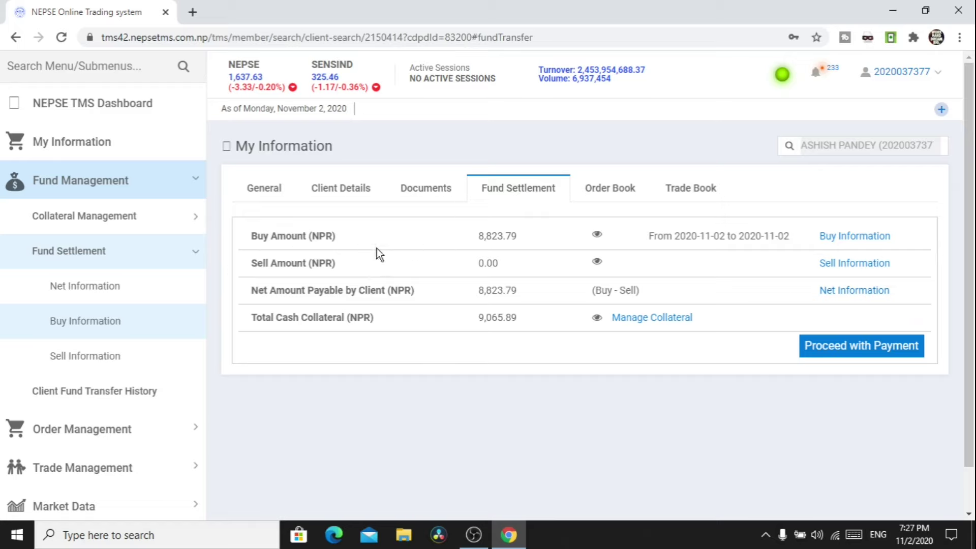
pyautogui.doubleClick(481, 235)
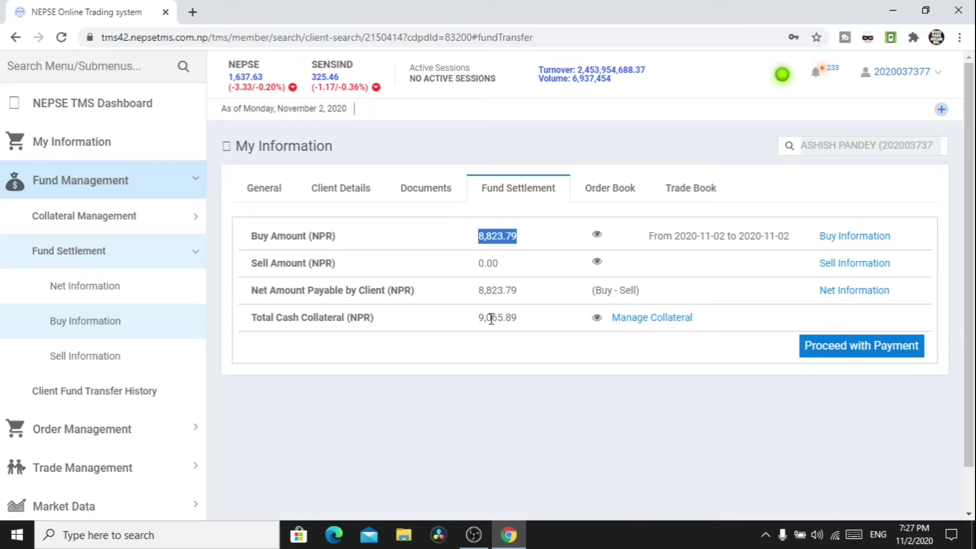
pyautogui.click(868, 352)
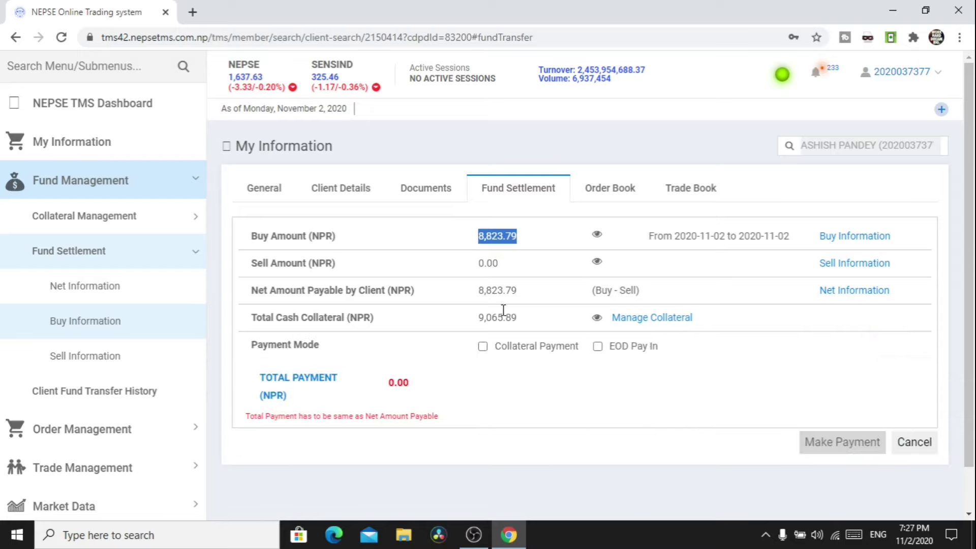
pyautogui.click(597, 347)
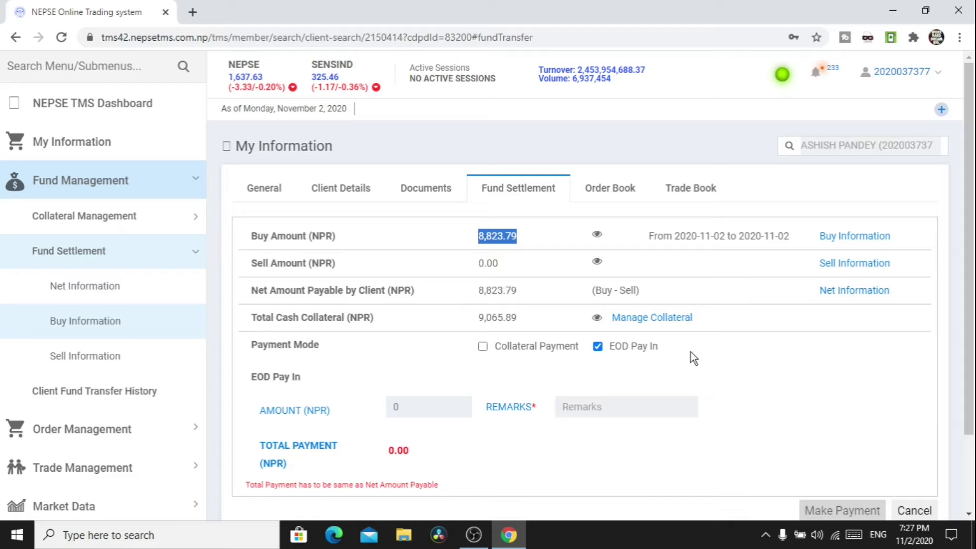
pyautogui.scroll(-2, 692, 394)
pyautogui.click(436, 311)
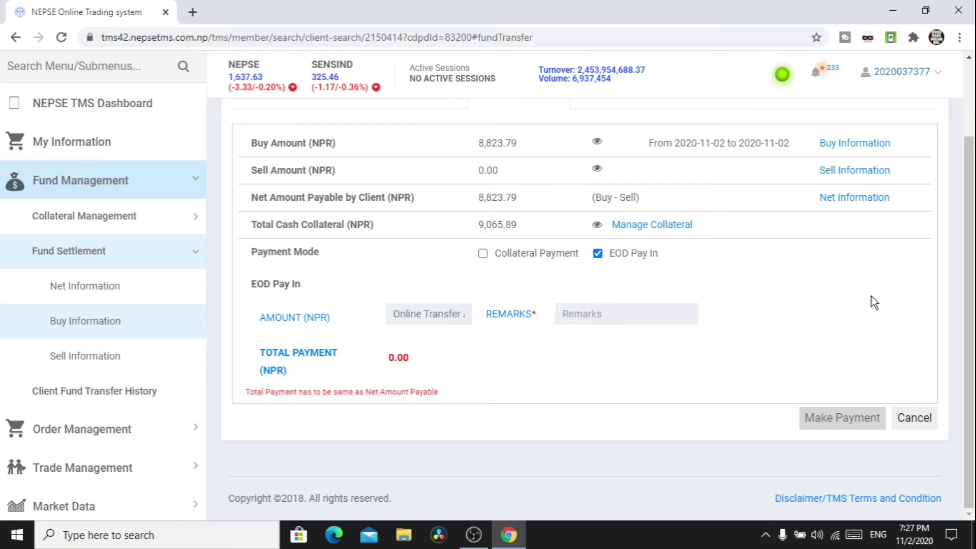
pyautogui.scroll(2, 695, 334)
pyautogui.click(599, 348)
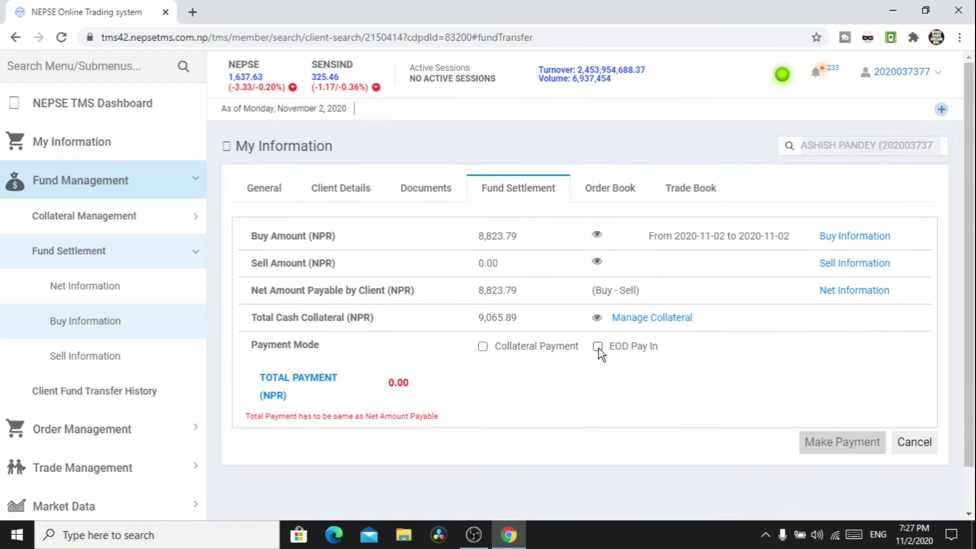
# - Choose Collateral Payment as the payment mode and set the amount to pay from collateral to NPR 8823.79
pyautogui.click(483, 348)
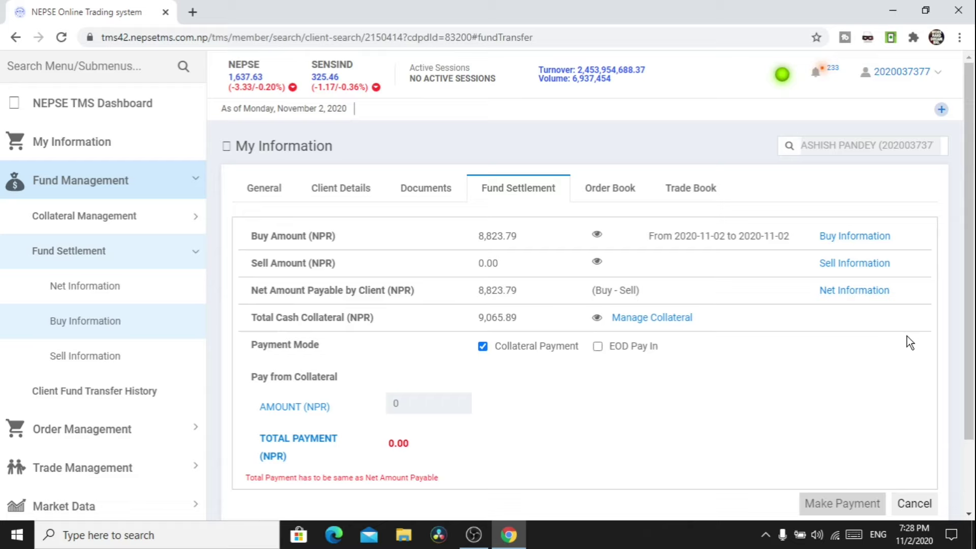
pyautogui.doubleClick(497, 235)
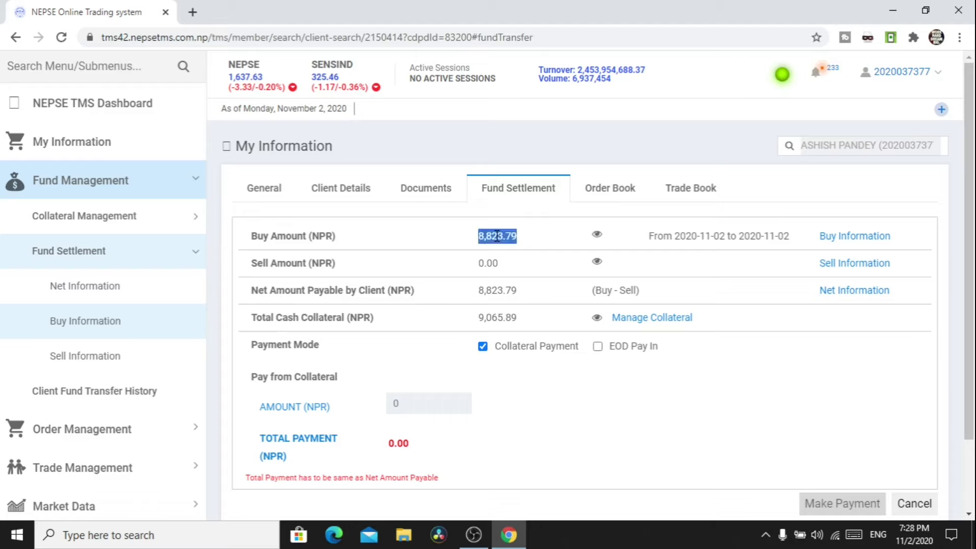
pyautogui.rightClick(497, 235)
pyautogui.click(532, 249)
pyautogui.click(482, 346)
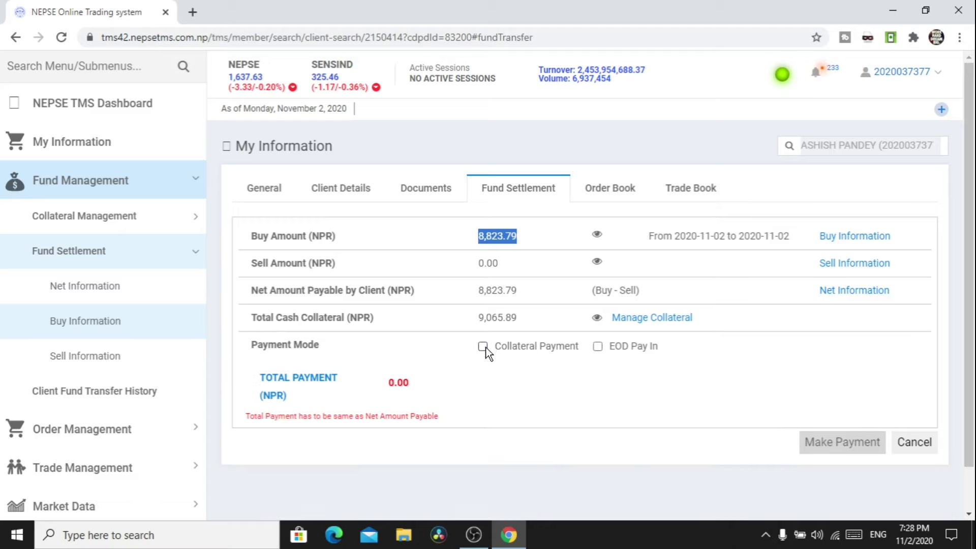
pyautogui.click(482, 346)
pyautogui.click(431, 402)
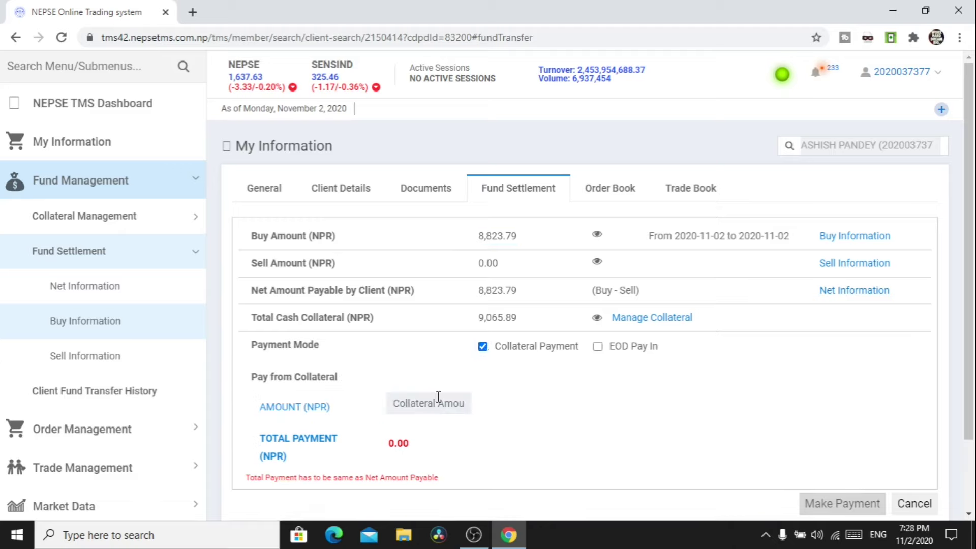
pyautogui.write('8823.79')
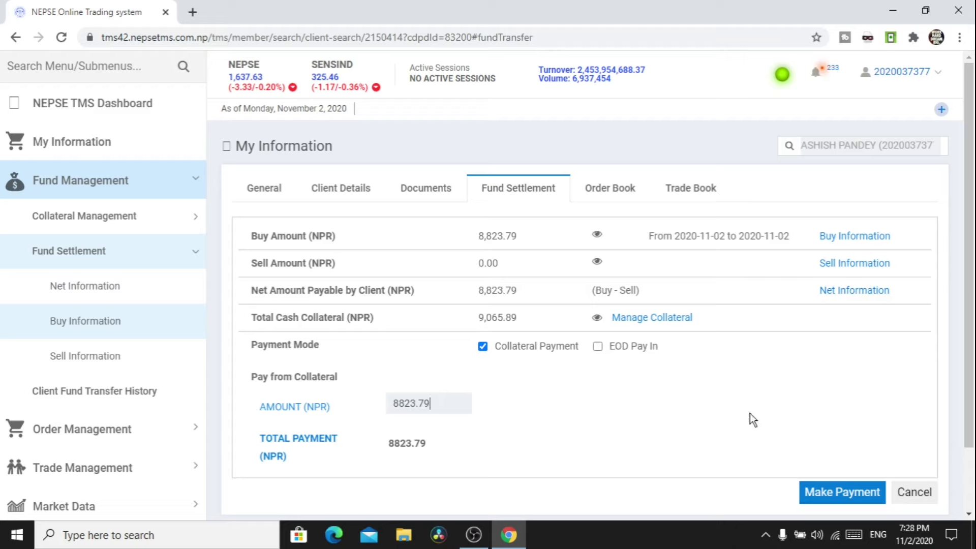
pyautogui.scroll(-2, 814, 431)
pyautogui.scroll(2, 766, 389)
pyautogui.press('BackSpace')
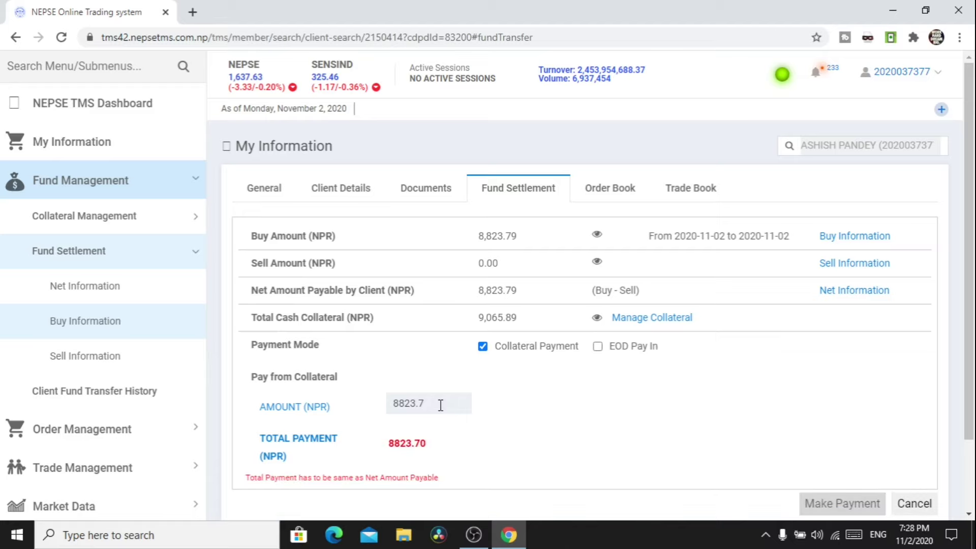
pyautogui.write('9')
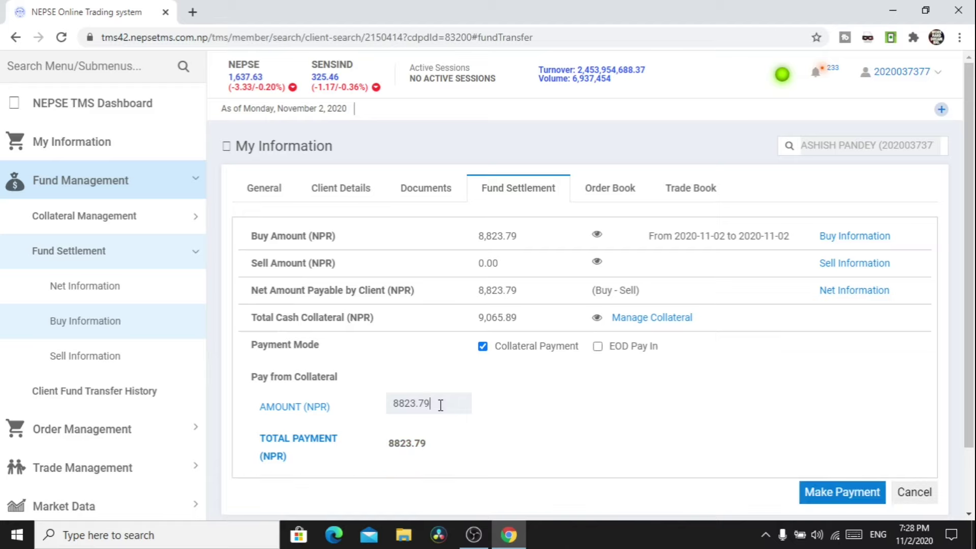
pyautogui.doubleClick(488, 233)
pyautogui.rightClick(514, 237)
pyautogui.click(548, 248)
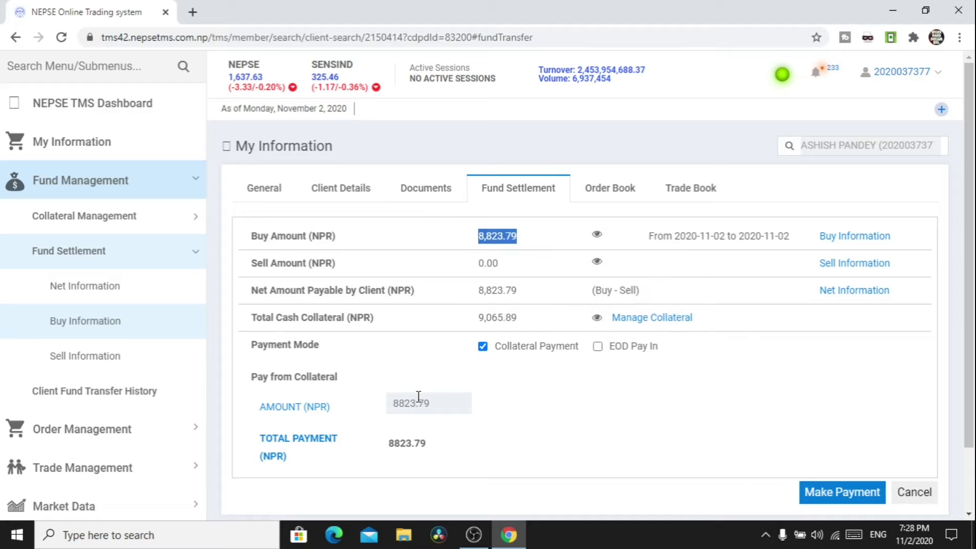
pyautogui.click(468, 392)
# - Submit the collateral payment of NPR 8823.79 and confirm it in the payment summary
pyautogui.scroll(-1, 765, 429)
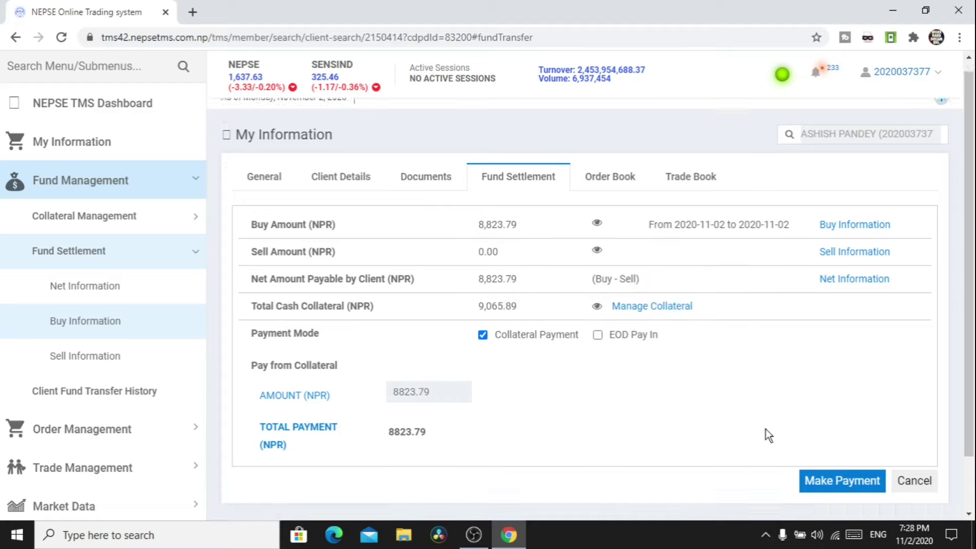
pyautogui.scroll(-2, 766, 429)
pyautogui.click(827, 414)
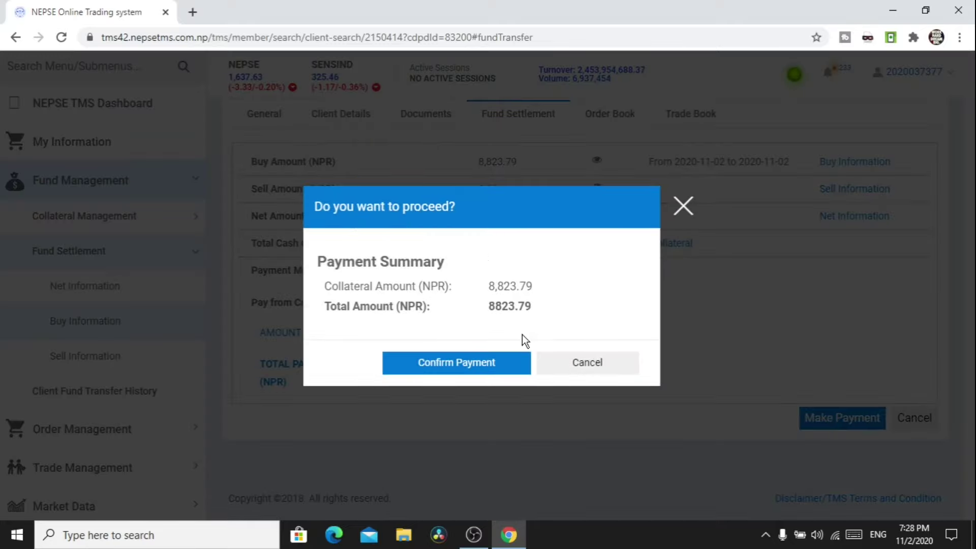
pyautogui.click(474, 366)
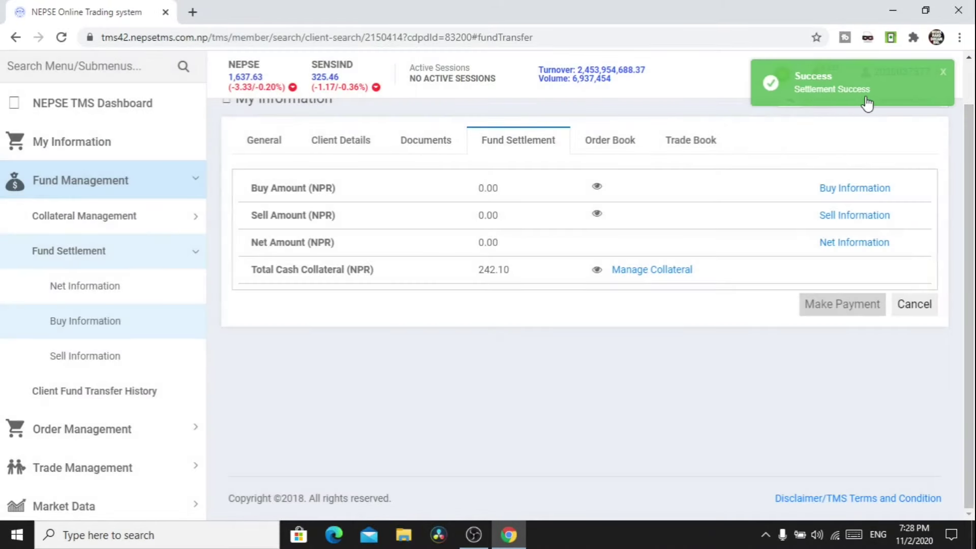
# - Open the Buy Information page of the fund settlement and check the Payment Due list for any remaining payment
pyautogui.scroll(1, 366, 331)
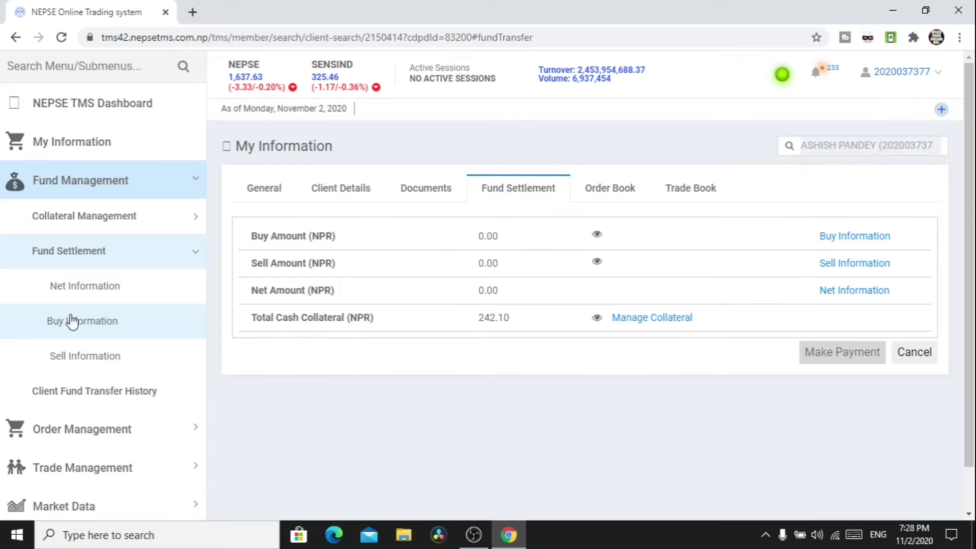
pyautogui.scroll(2, 86, 315)
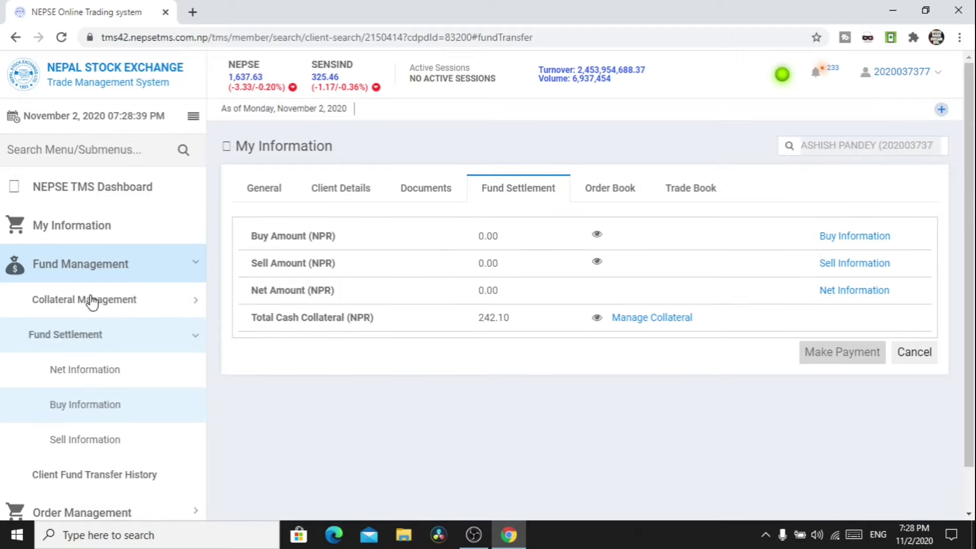
pyautogui.click(113, 275)
pyautogui.click(113, 276)
pyautogui.click(109, 340)
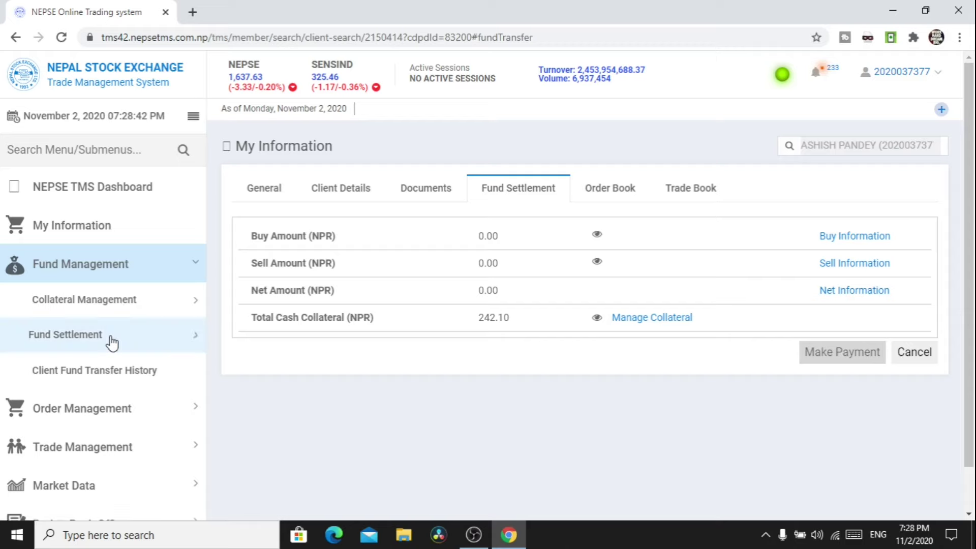
pyautogui.click(86, 406)
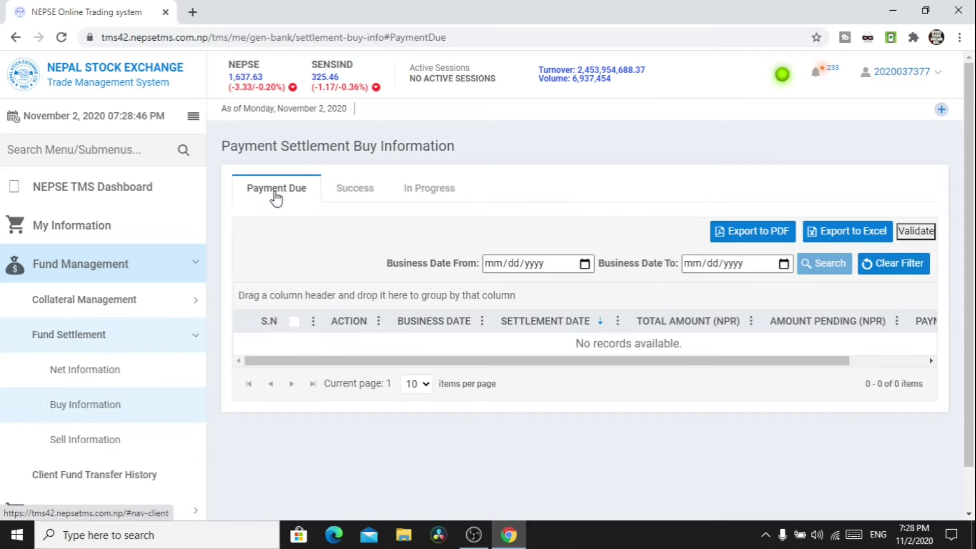
pyautogui.moveTo(764, 362); pyautogui.dragTo(707, 384)
# - Show the successful buy settlements and check the total amount and payment status of the entry with business date 2020-11-02
pyautogui.click(354, 192)
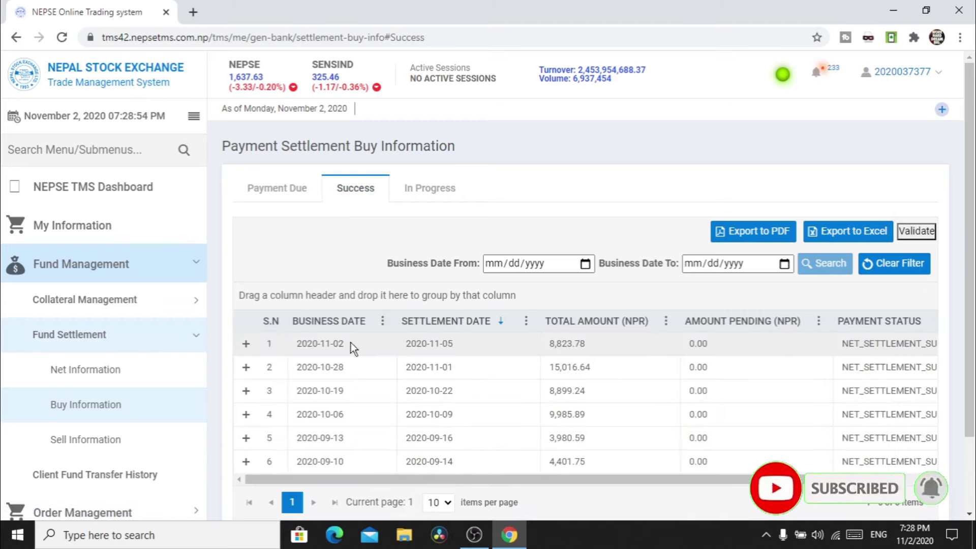
pyautogui.doubleClick(558, 343)
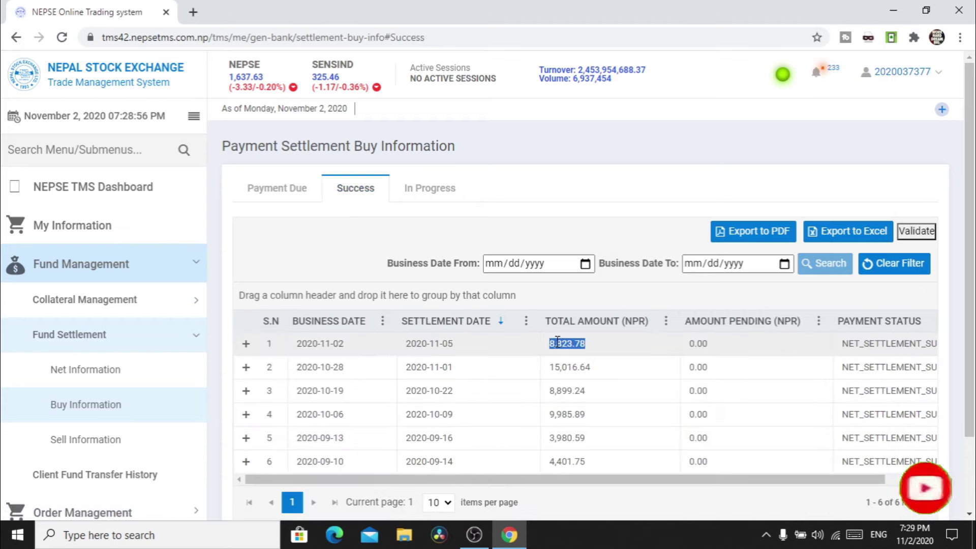
pyautogui.click(780, 373)
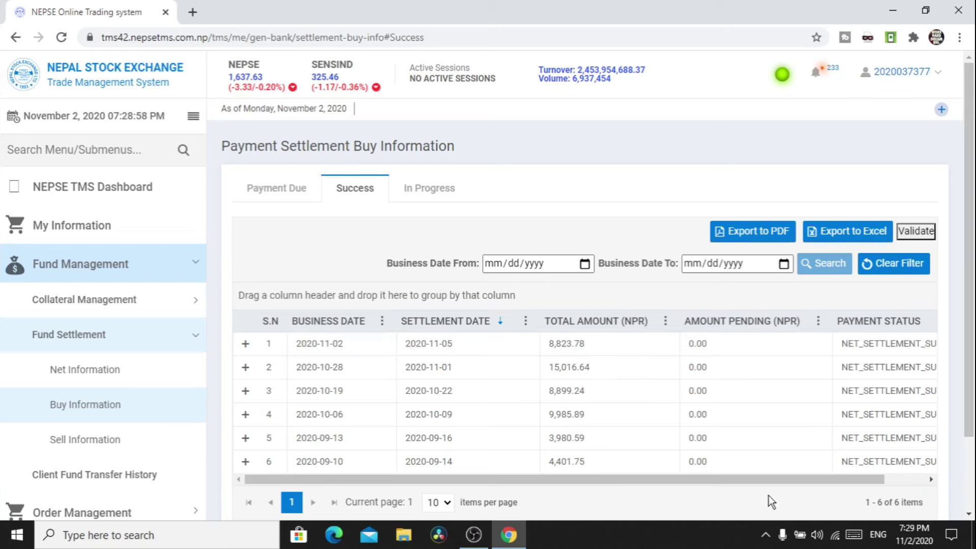
pyautogui.moveTo(767, 481); pyautogui.dragTo(809, 483)
pyautogui.doubleClick(900, 343)
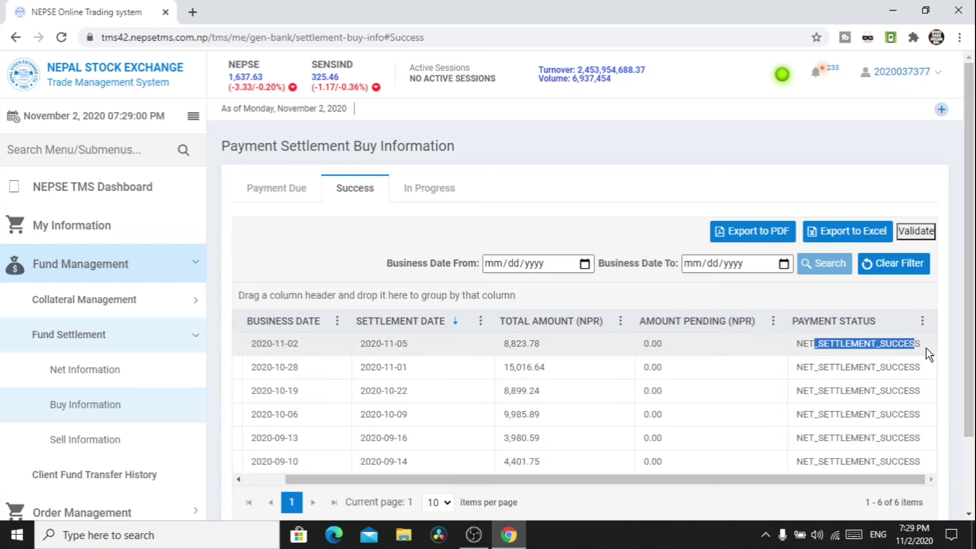
pyautogui.moveTo(927, 348); pyautogui.dragTo(788, 346)
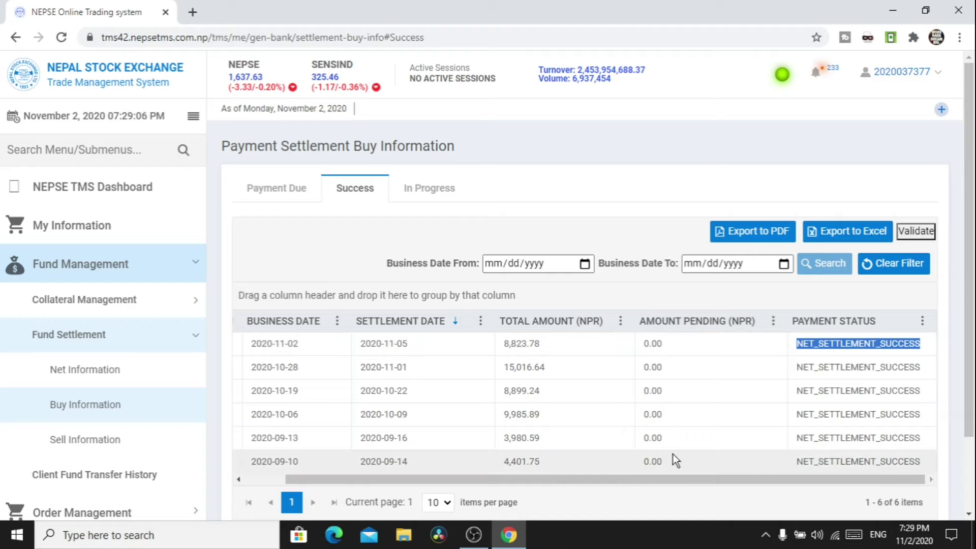
pyautogui.moveTo(672, 480); pyautogui.dragTo(526, 475)
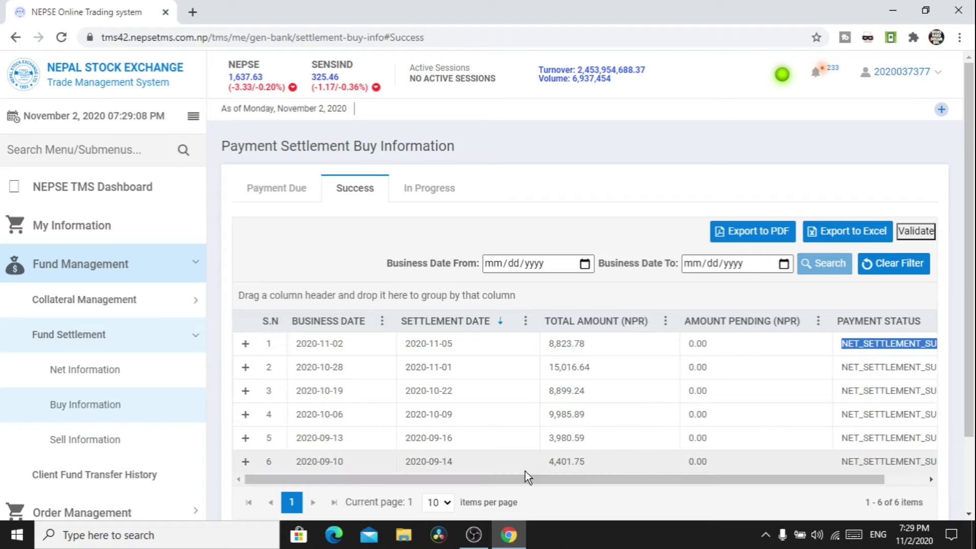